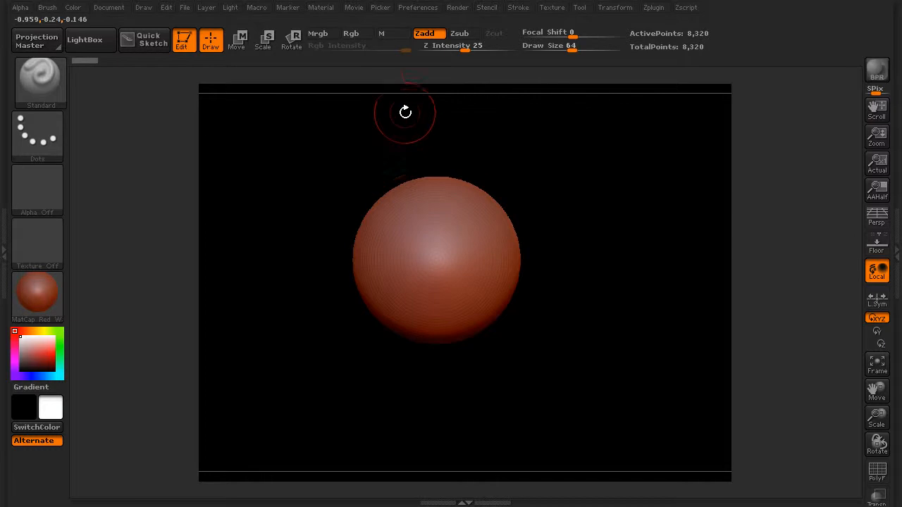
Enable interface customization in the preferences' configuration settings.
click(423, 9)
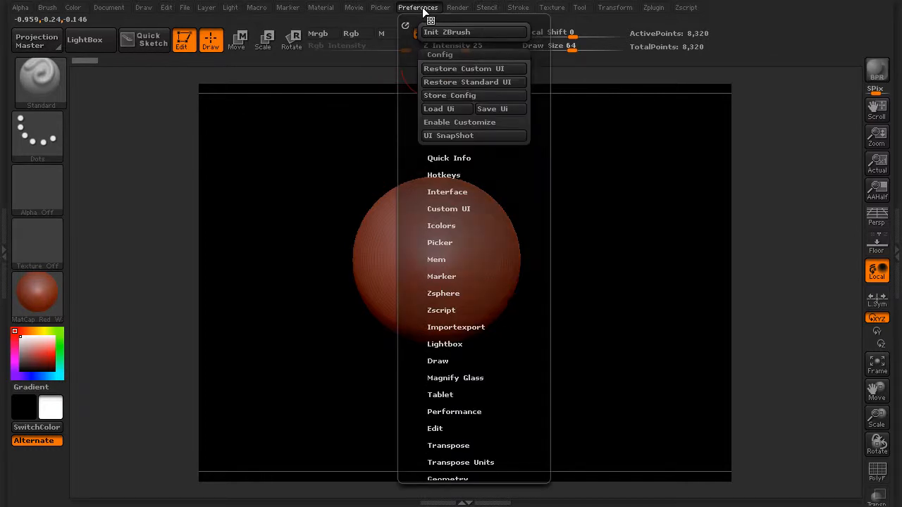
click(467, 52)
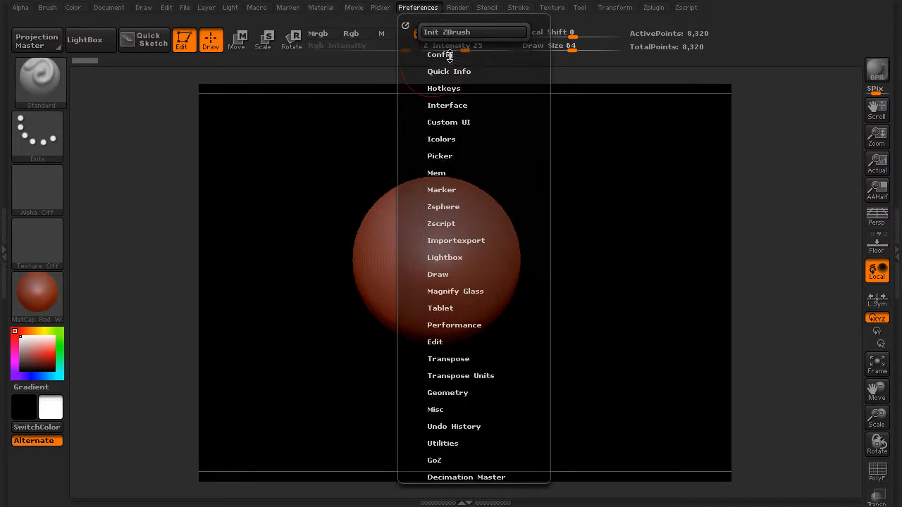
click(449, 57)
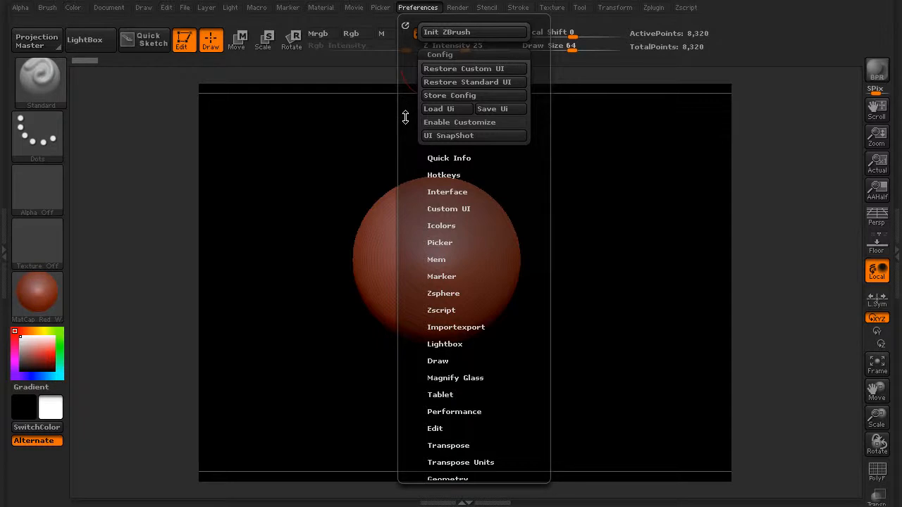
click(469, 122)
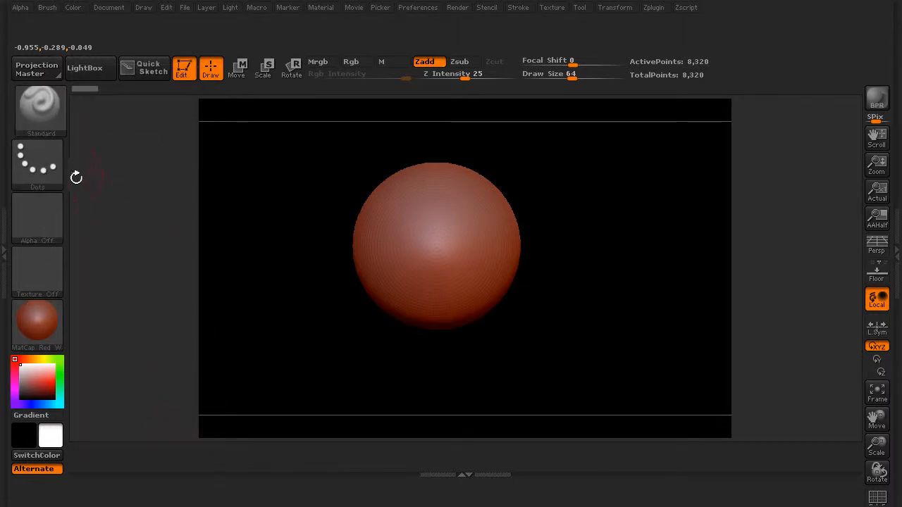
Move the brush, stroke, alpha, texture and material thumbnails and the color picker into one row on the bottom shelf.
key(ctrl)
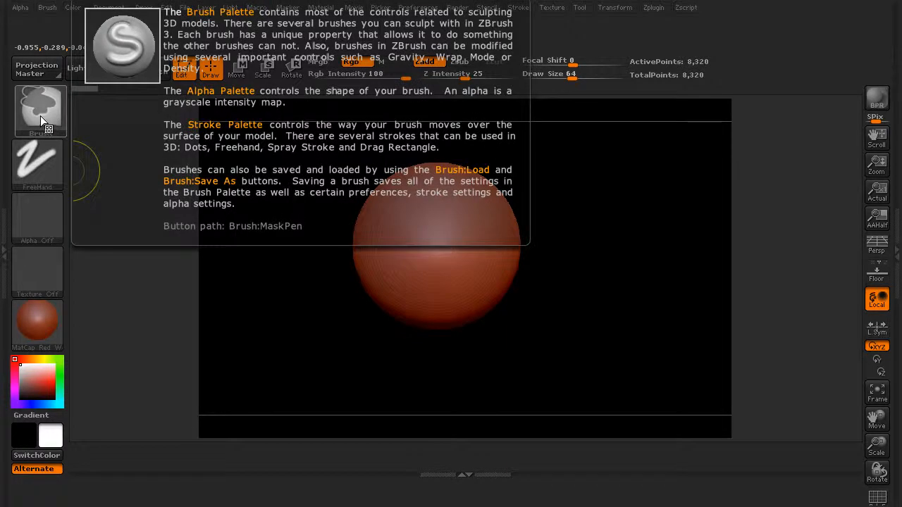
mouse_move(41, 112)
ctrl+mouse_down()
mouse_move(88, 184)
mouse_move(121, 405)
mouse_move(113, 450)
ctrl+mouse_up()
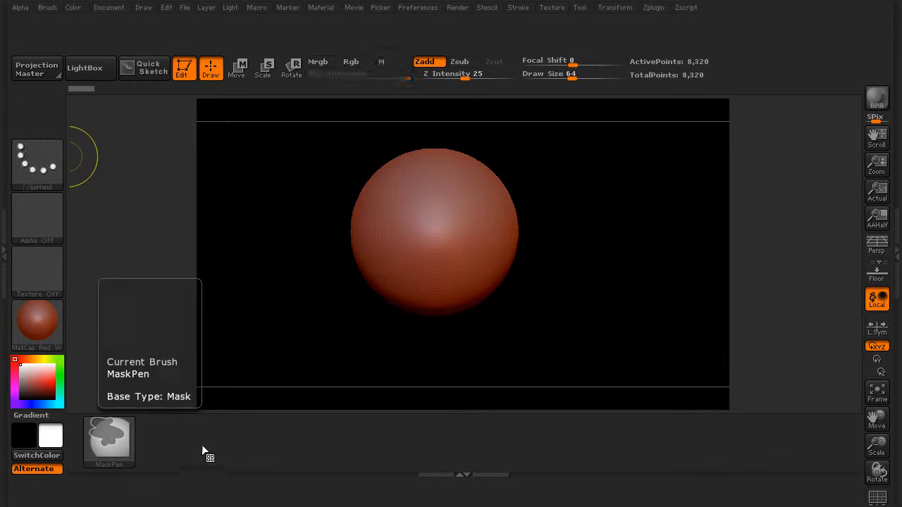
key(ctrl)
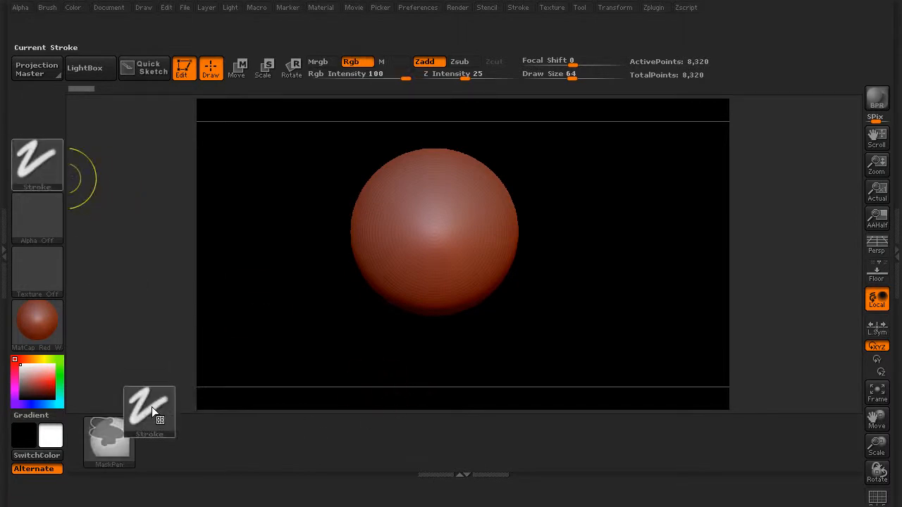
ctrl+drag(149, 396, 164, 435)
ctrl+drag(30, 209, 202, 424)
ctrl+drag(58, 285, 273, 455)
ctrl+drag(50, 337, 323, 439)
ctrl+drag(42, 380, 350, 438)
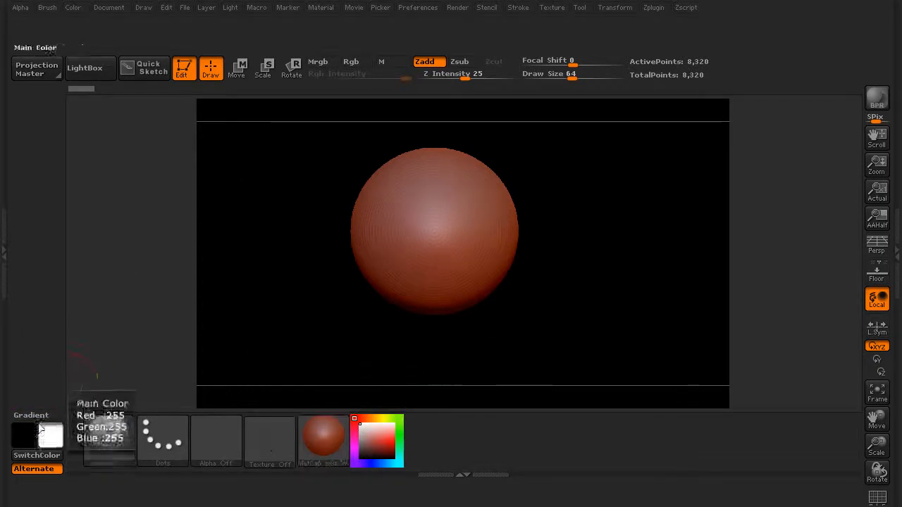
Place Gradient, both color swatches, SwitchColor and Alternate beside the color picker on the bottom shelf.
ctrl+alt+drag(31, 419, 422, 439)
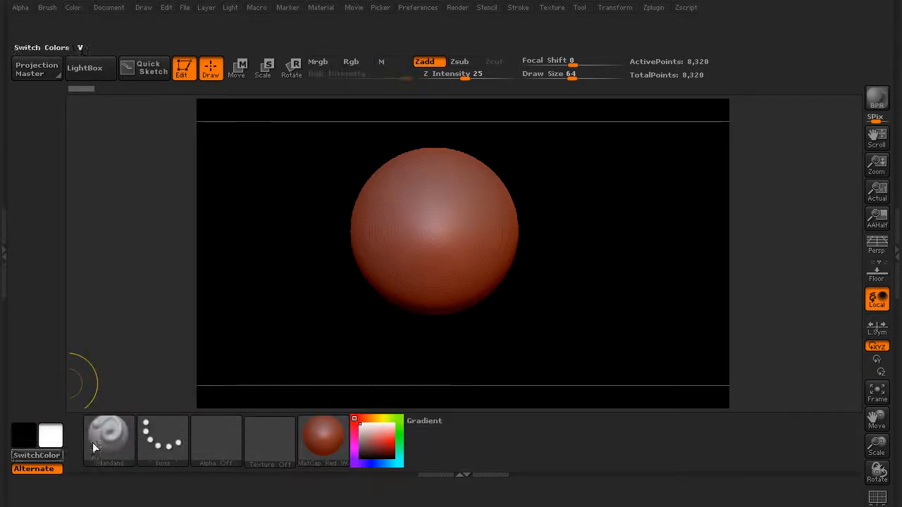
ctrl+alt+drag(23, 435, 418, 441)
ctrl+alt+drag(55, 436, 444, 441)
mouse_move(40, 459)
ctrl+alt+mouse_down()
mouse_move(423, 449)
mouse_move(439, 460)
mouse_move(429, 460)
ctrl+alt+mouse_up()
ctrl+alt+drag(36, 468, 481, 424)
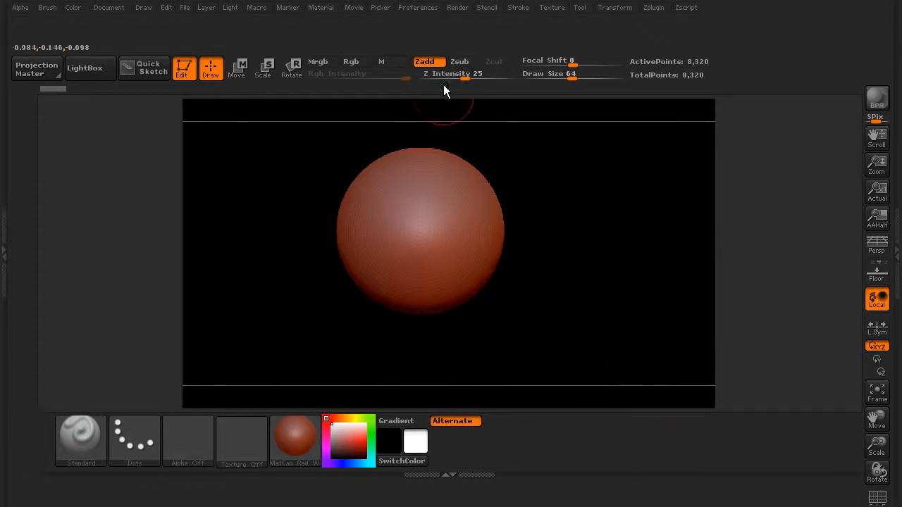
Move Z Intensity, Zadd, Zsub, Focal Shift and Draw Size to the bottom shelf beside the color controls.
key(ctrl)
ctrl+alt+drag(458, 77, 473, 463)
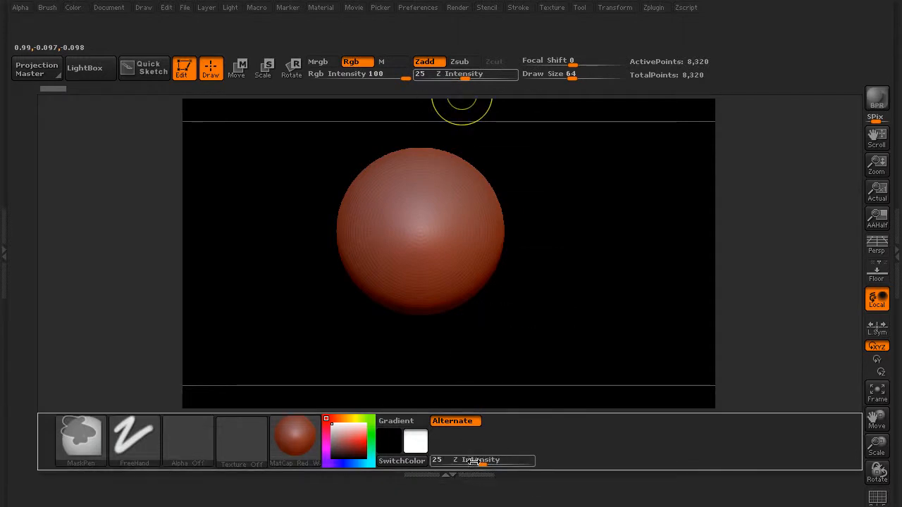
ctrl+alt+drag(425, 61, 443, 446)
ctrl+alt+drag(491, 245, 478, 449)
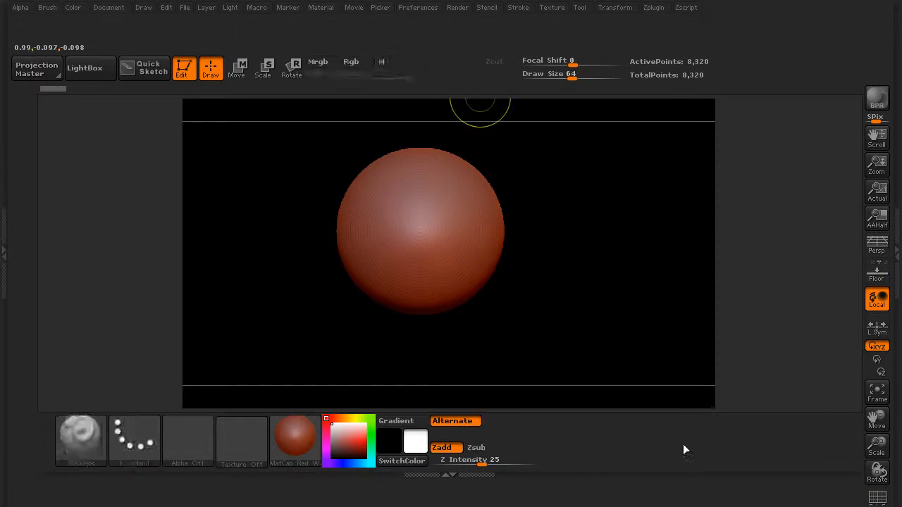
mouse_move(550, 74)
ctrl+alt+mouse_down()
mouse_move(555, 449)
mouse_move(561, 459)
mouse_move(560, 62)
mouse_move(577, 405)
mouse_move(589, 447)
ctrl+alt+mouse_up()
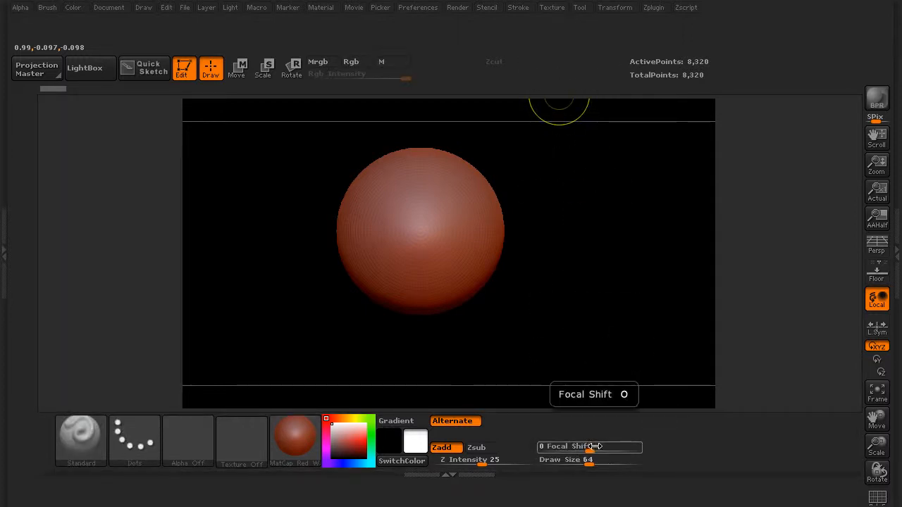
Add Frame and PolyF to the bottom shelf, placing them side by side after the Draw Size slider.
mouse_move(878, 497)
ctrl+alt+mouse_down()
mouse_move(749, 459)
mouse_move(554, 428)
mouse_move(516, 431)
mouse_move(524, 442)
ctrl+alt+mouse_up()
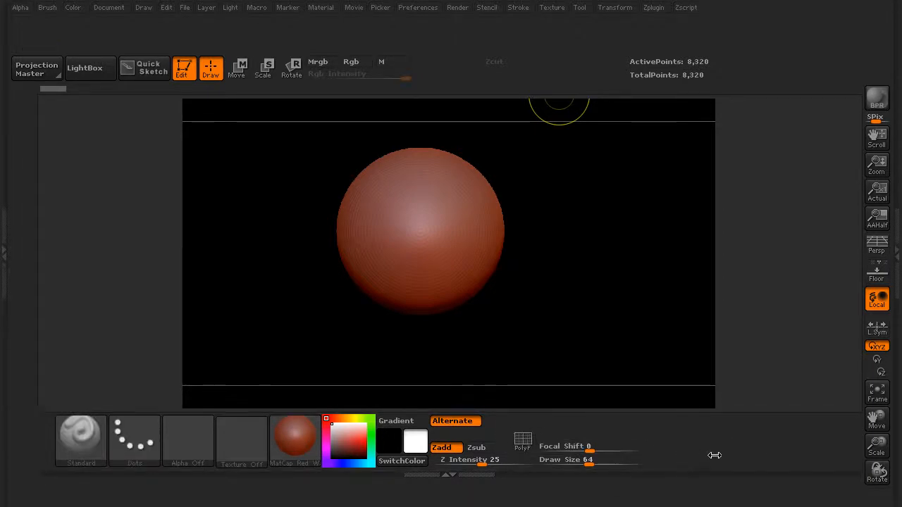
ctrl+alt+drag(877, 394, 672, 459)
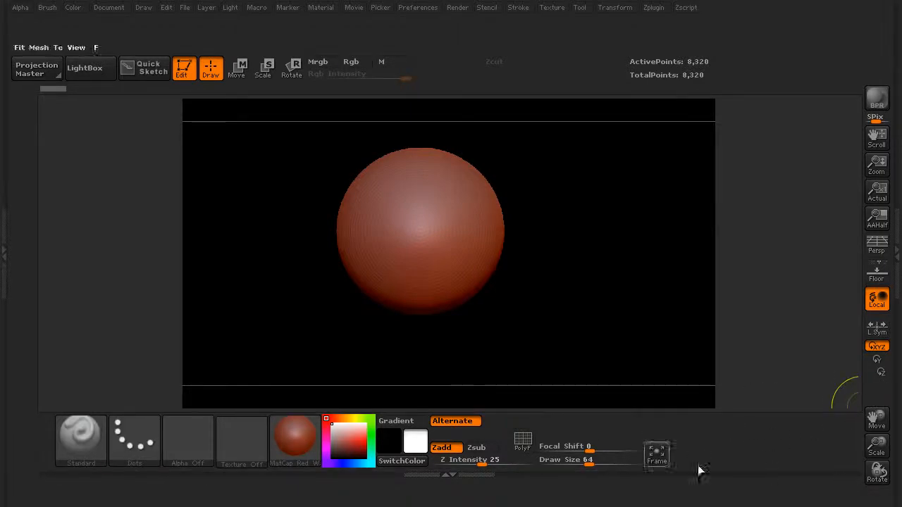
mouse_move(534, 449)
ctrl+alt+mouse_down()
mouse_move(628, 425)
mouse_move(683, 455)
ctrl+alt+mouse_up()
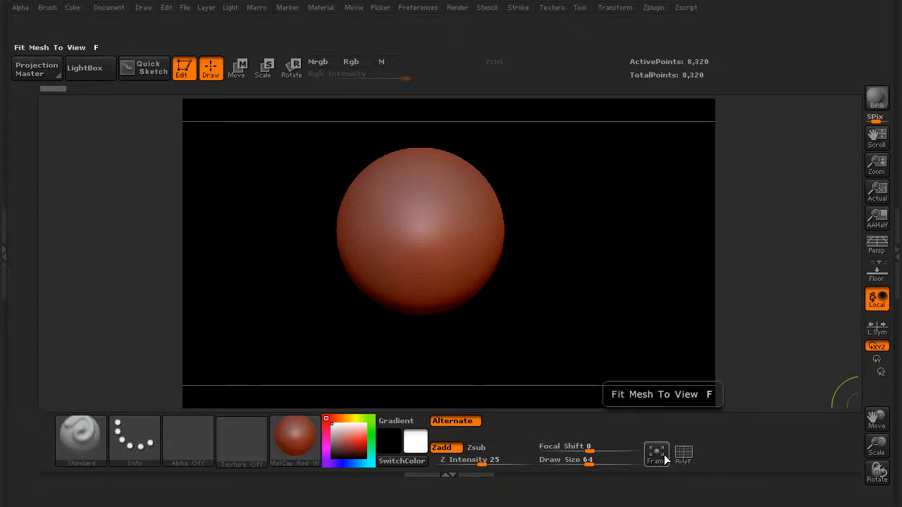
Turn on the polyframe display for the sphere.
key(ctrl)
key(shift+f)
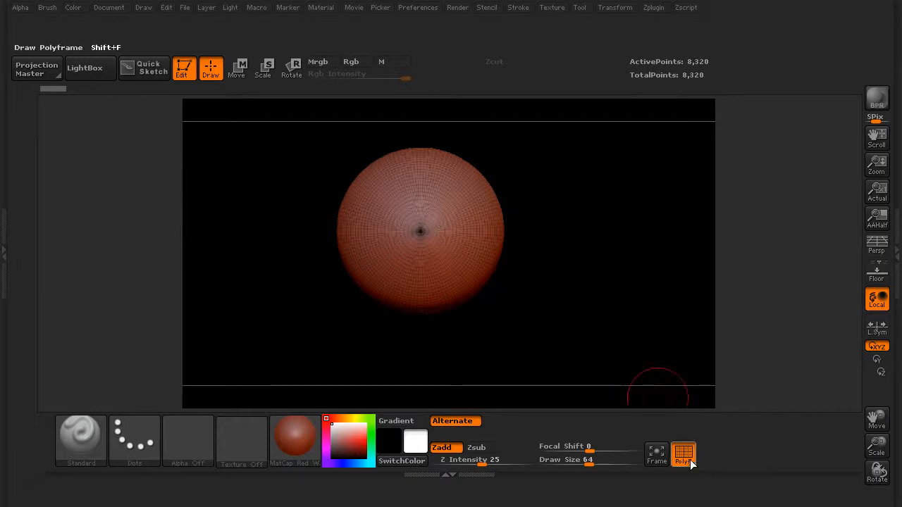
mouse_move(684, 455)
ctrl+alt+mouse_down()
mouse_move(712, 456)
mouse_move(683, 458)
ctrl+alt+mouse_up()
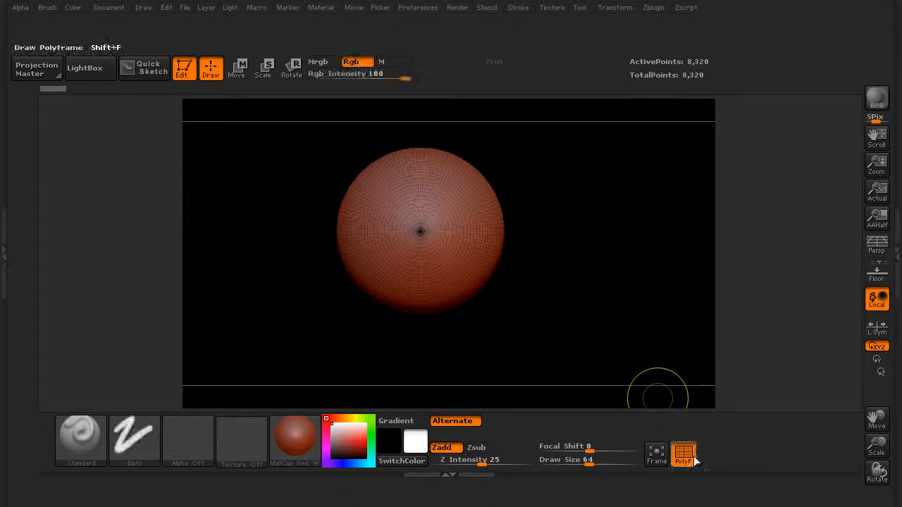
mouse_move(683, 455)
ctrl+alt+mouse_down()
mouse_move(878, 399)
mouse_move(771, 425)
mouse_move(696, 465)
mouse_move(685, 456)
ctrl+alt+mouse_up()
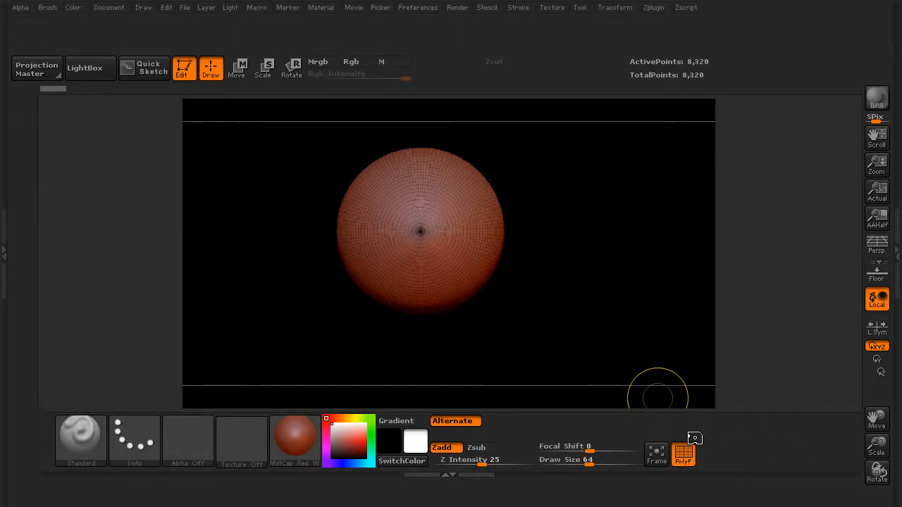
Remove Quick Sketch from the top shelf and shift Edit, Draw, Move, Scale and Rotate over beside LightBox.
click(144, 74)
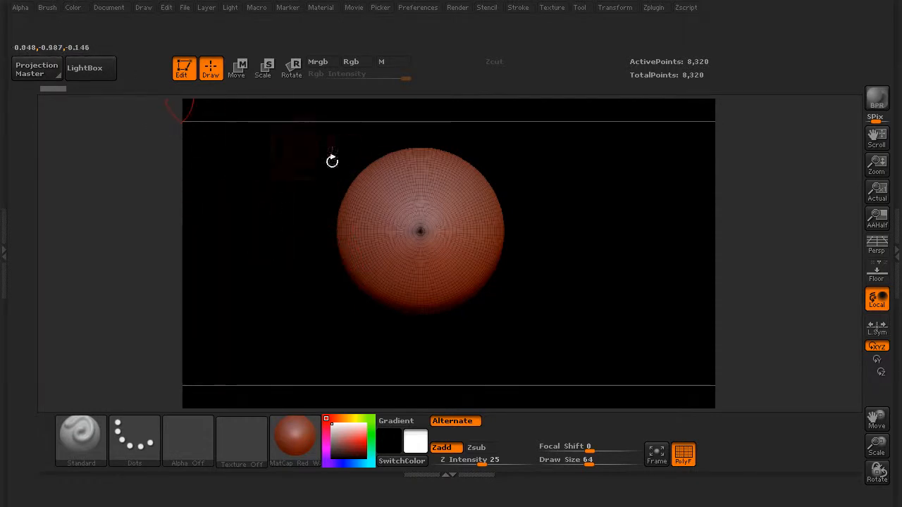
ctrl+alt+drag(191, 79, 143, 74)
ctrl+alt+drag(211, 69, 157, 72)
ctrl+alt+drag(238, 73, 194, 72)
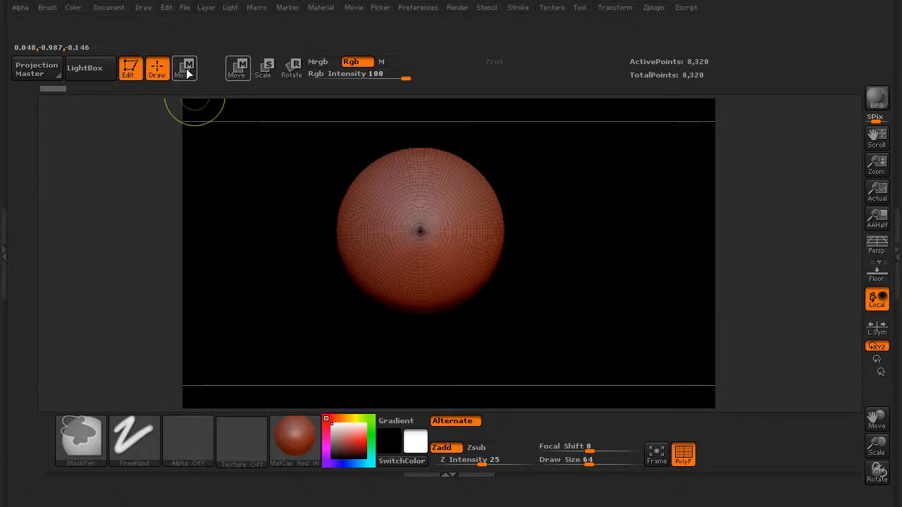
ctrl+alt+drag(267, 68, 214, 68)
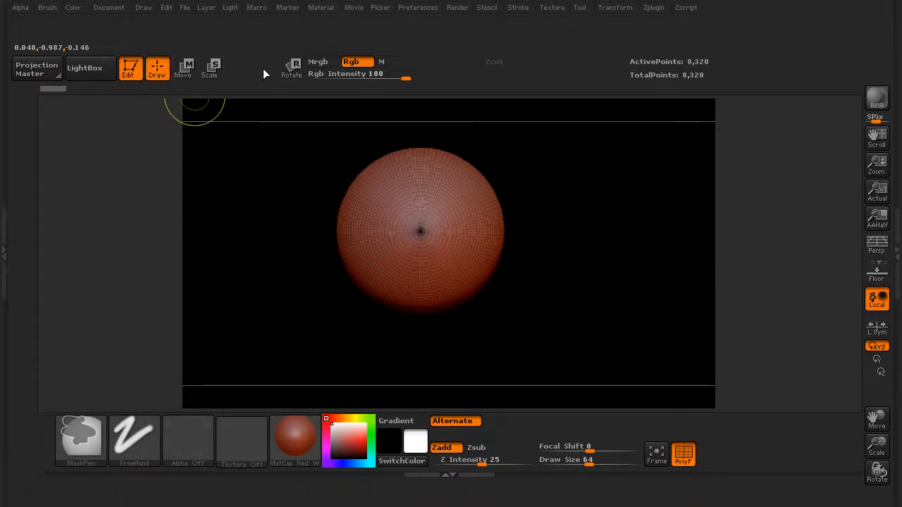
ctrl+alt+drag(294, 73, 240, 72)
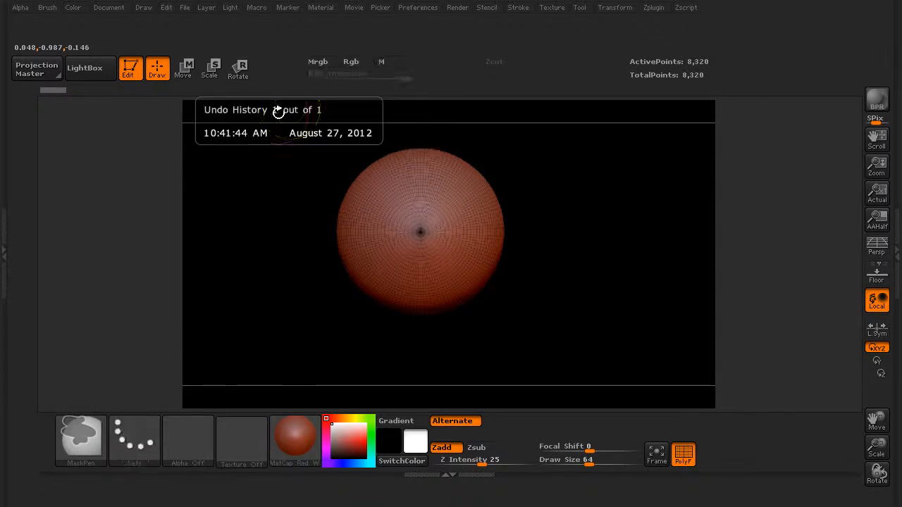
Move the ActivePoints and TotalPoints read-outs into the space vacated by Focal Shift and Draw Size.
ctrl+alt+drag(684, 59, 494, 56)
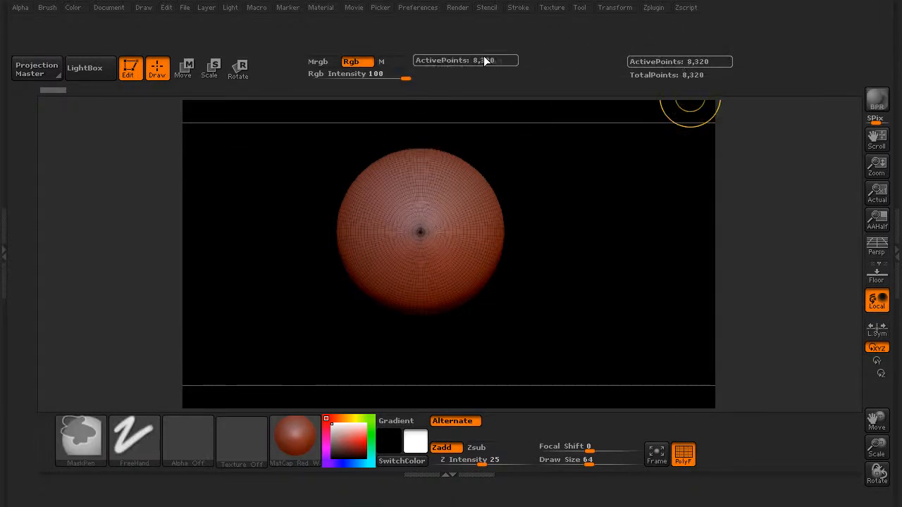
ctrl+alt+drag(573, 57, 574, 57)
ctrl+alt+drag(666, 74, 570, 75)
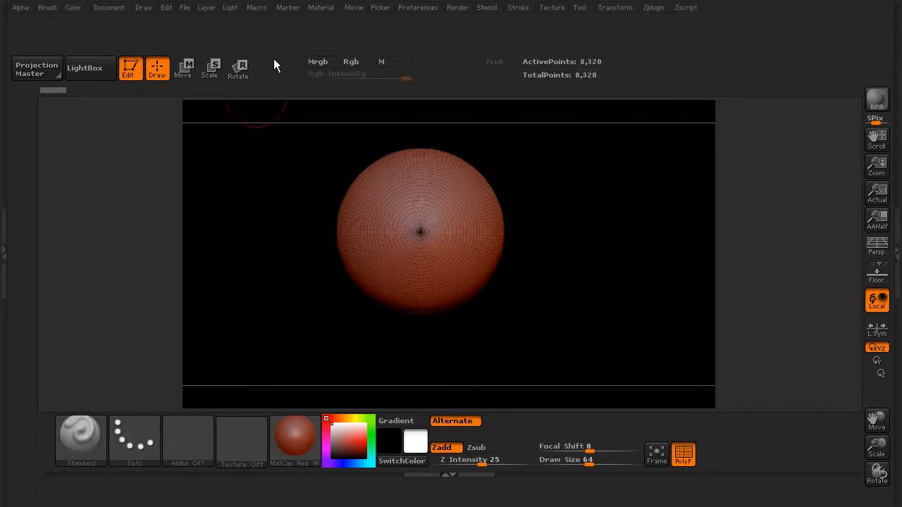
click(6, 243)
click(150, 243)
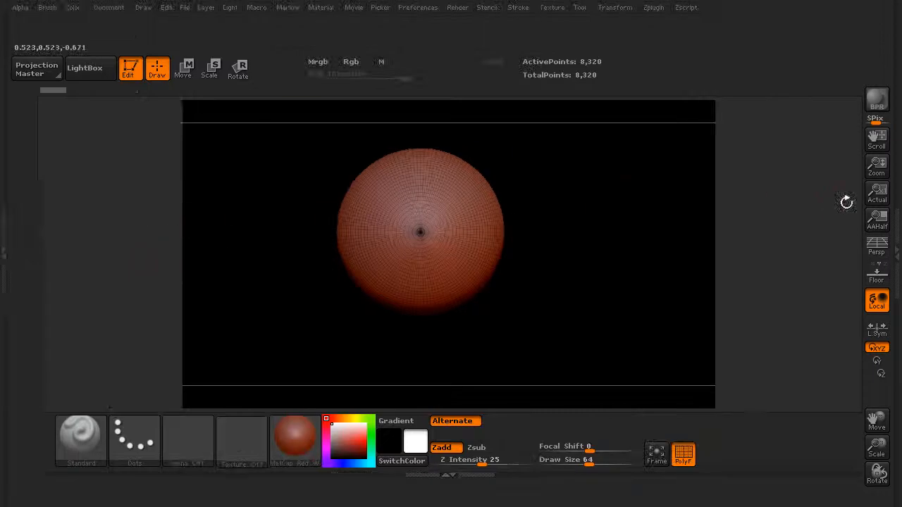
click(893, 215)
click(754, 224)
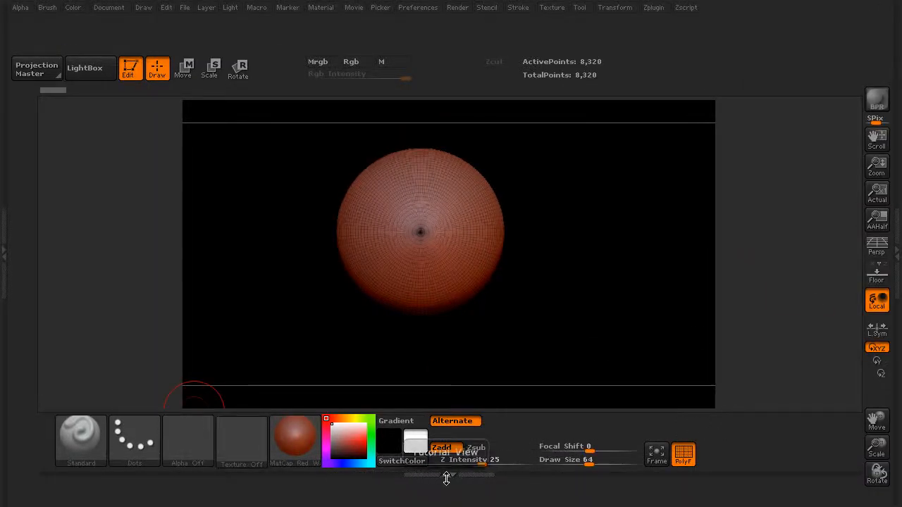
Turn off interface customization and try out the relocated brush selector.
click(421, 9)
click(450, 124)
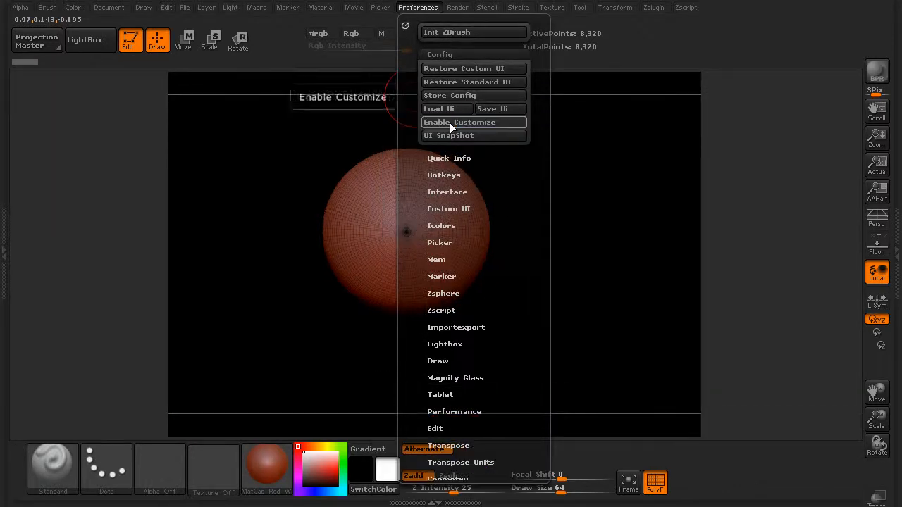
click(56, 472)
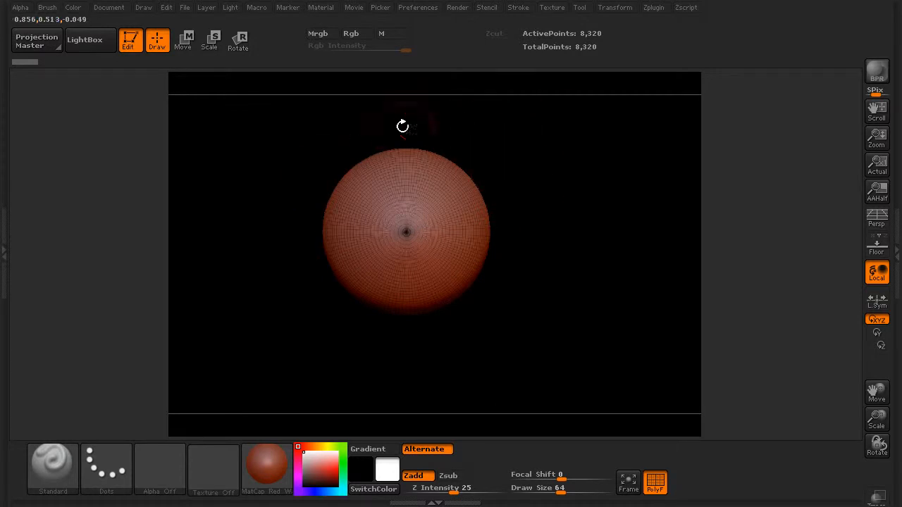
drag(542, 294, 509, 343)
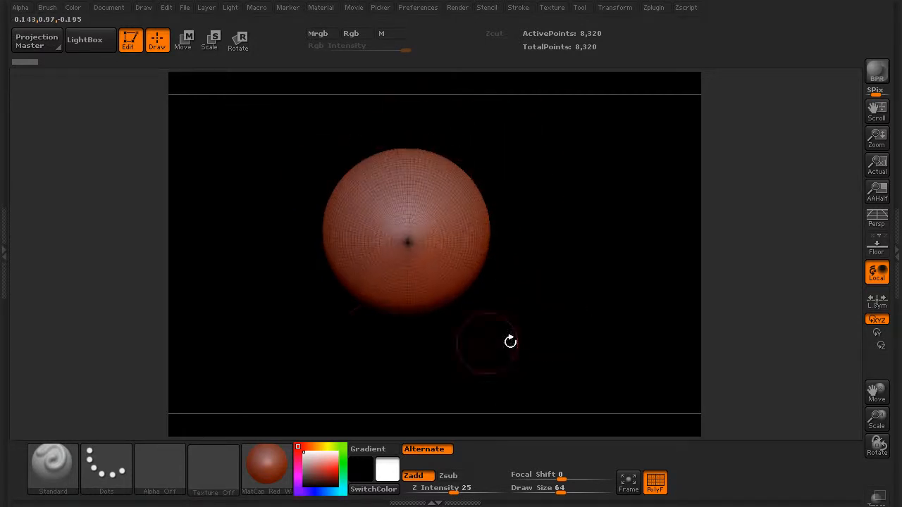
Save the customized interface layout as DT_test.cfg in the UserInterfaceLayouts folder.
click(429, 8)
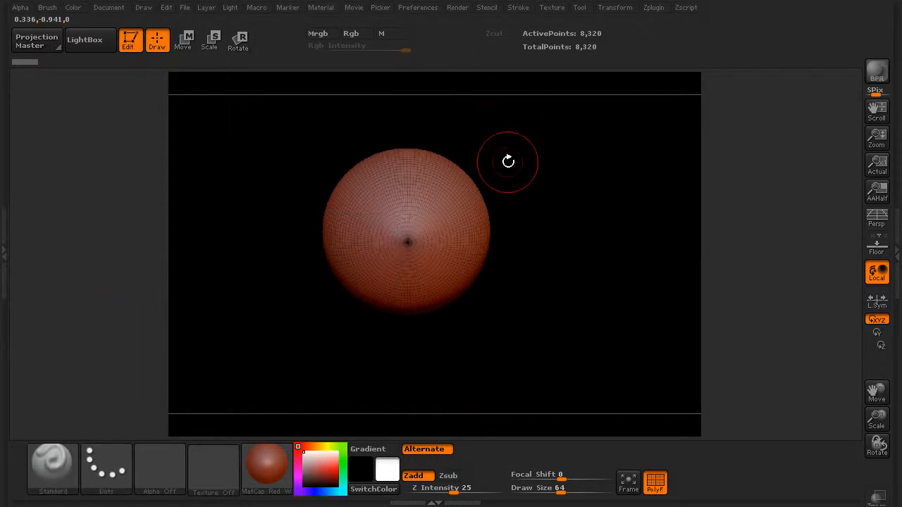
click(427, 8)
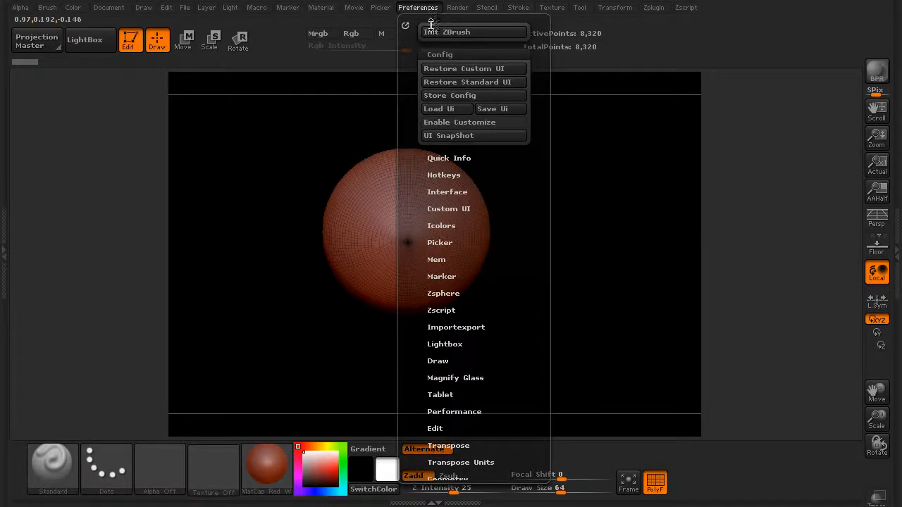
click(490, 109)
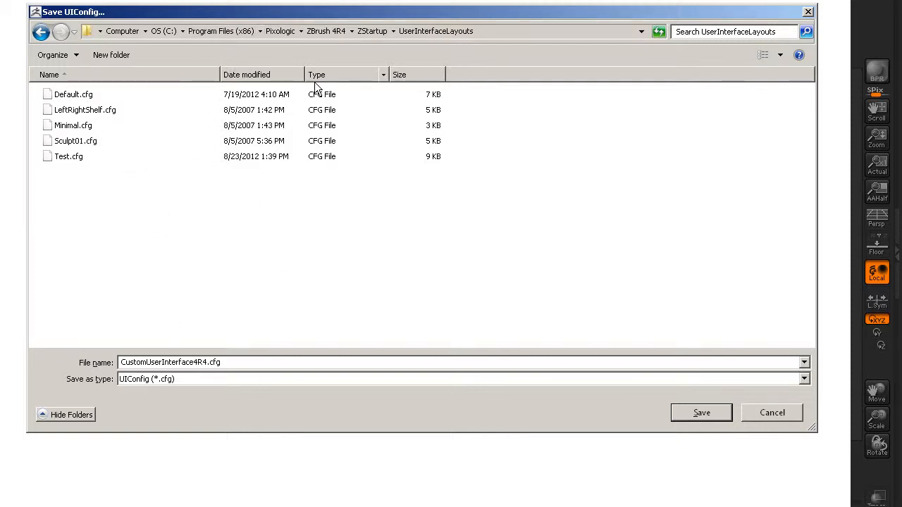
drag(364, 14, 363, 25)
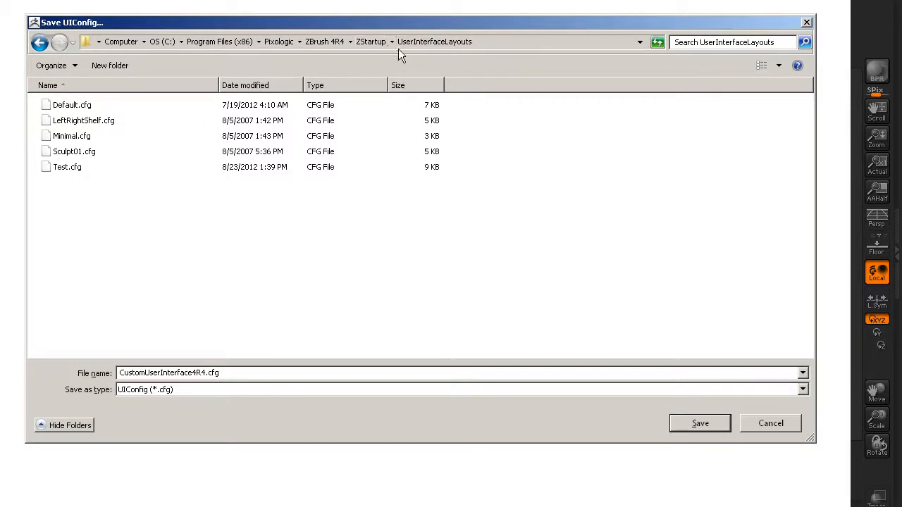
double_click(177, 374)
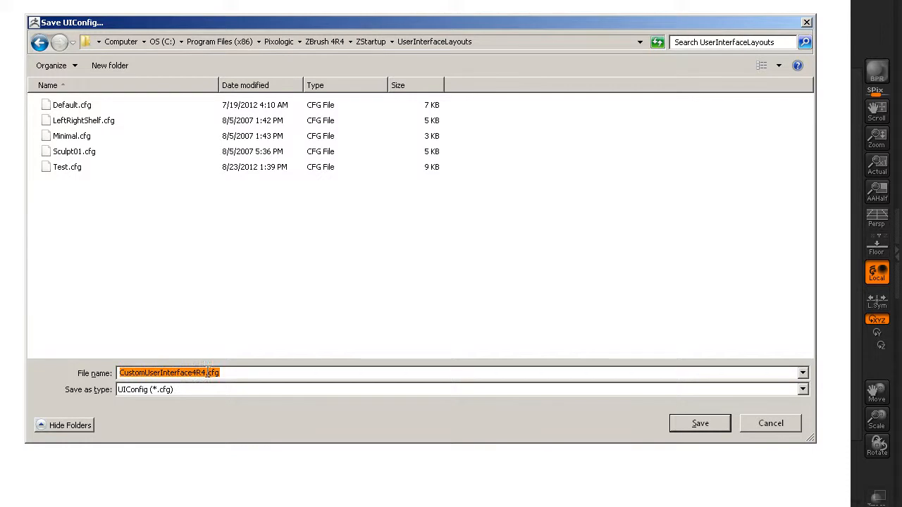
drag(206, 373, 79, 371)
text(DT_test)
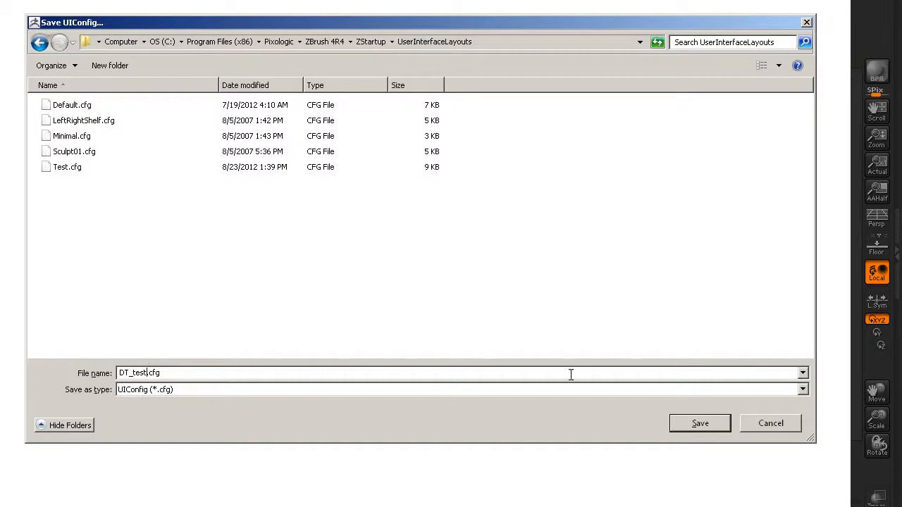
click(701, 424)
click(436, 370)
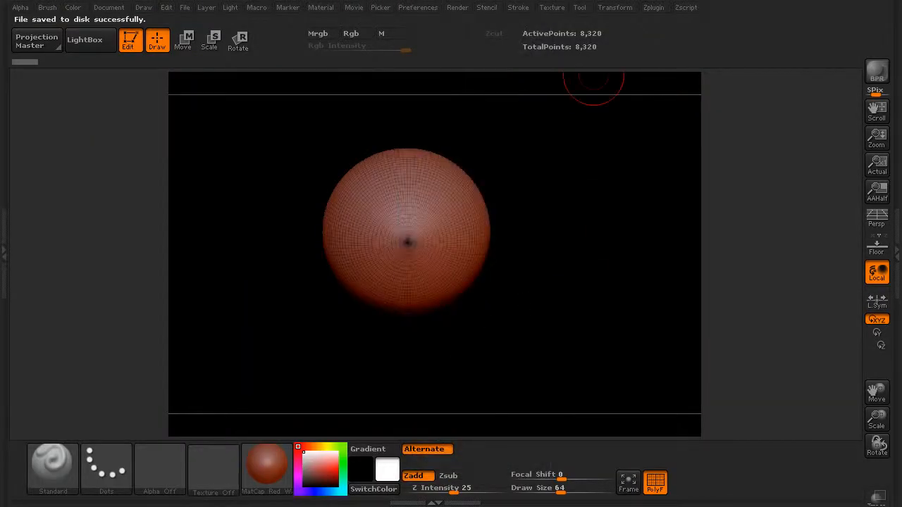
Restore the standard ZBrush interface layout.
click(414, 8)
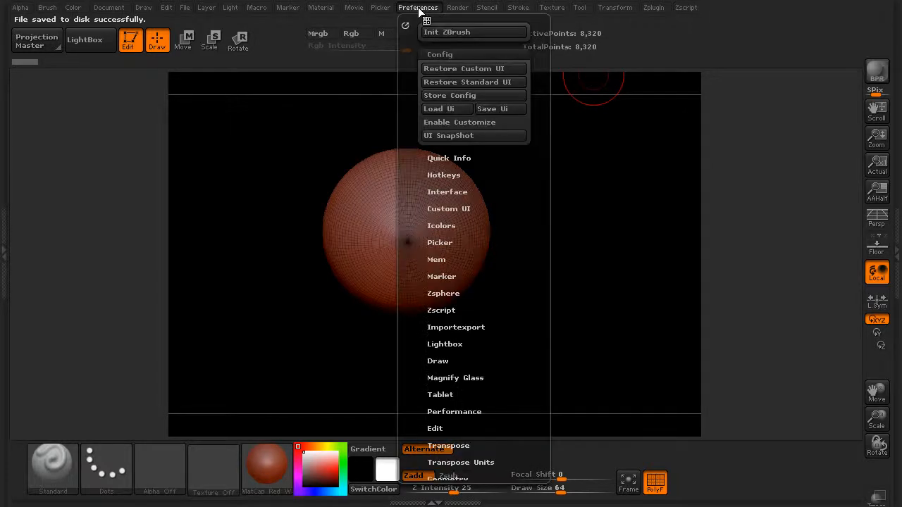
click(461, 82)
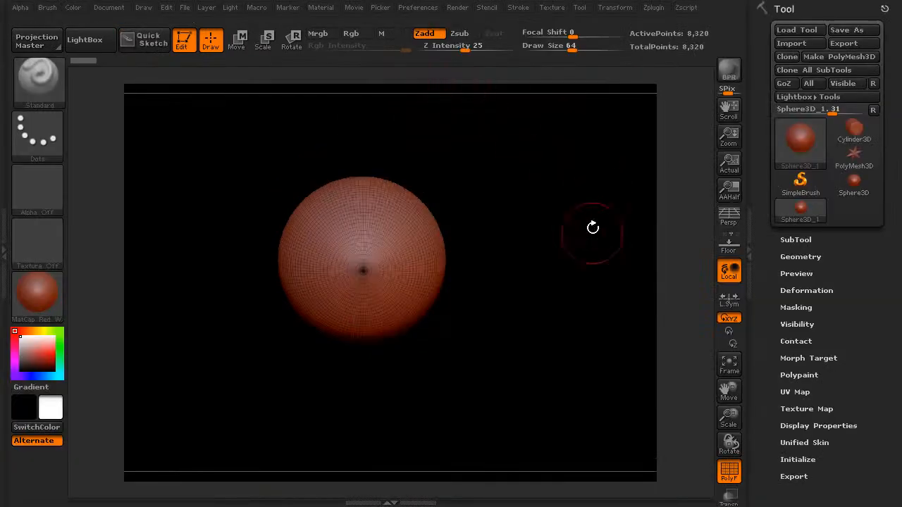
Load the saved interface layout DT_test.cfg from the UserInterfaceLayouts folder.
click(420, 8)
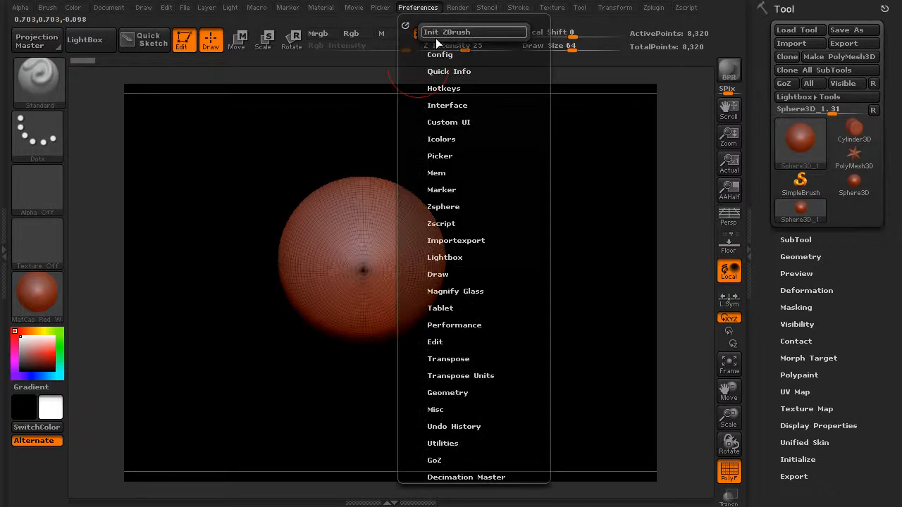
click(443, 54)
click(451, 67)
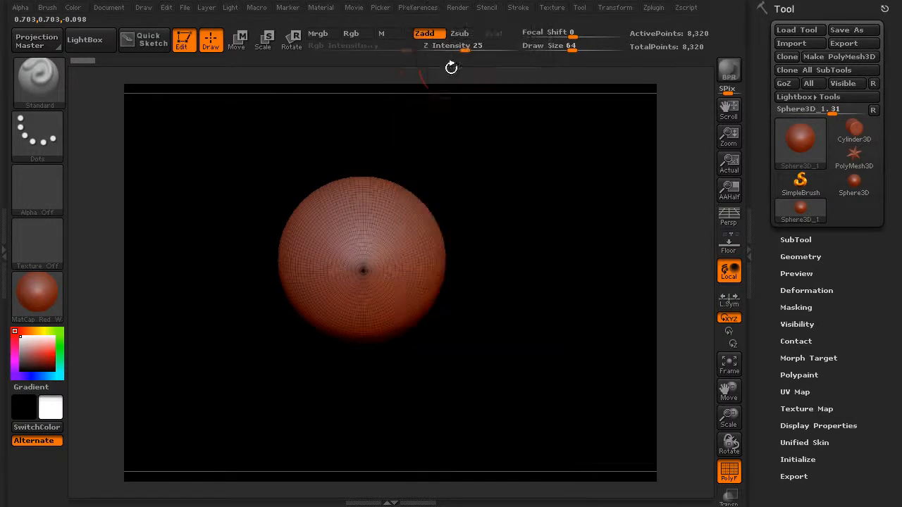
click(417, 9)
click(444, 55)
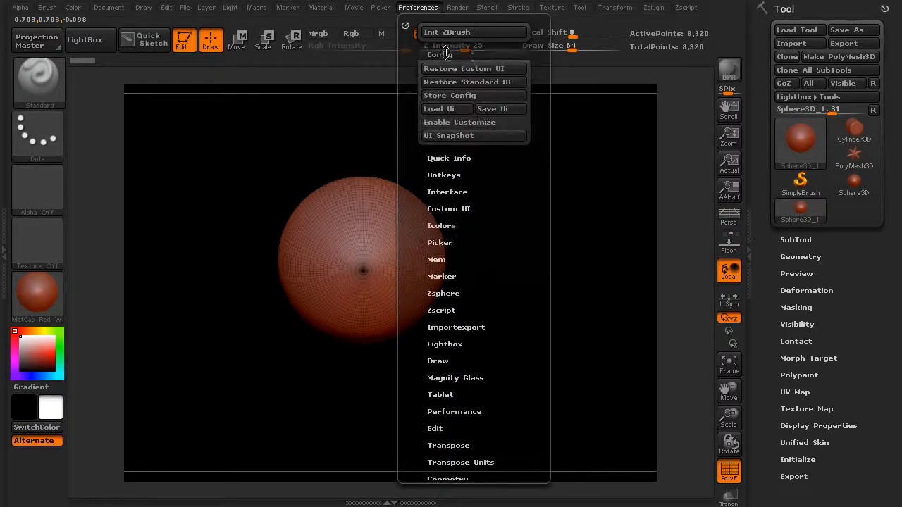
click(444, 109)
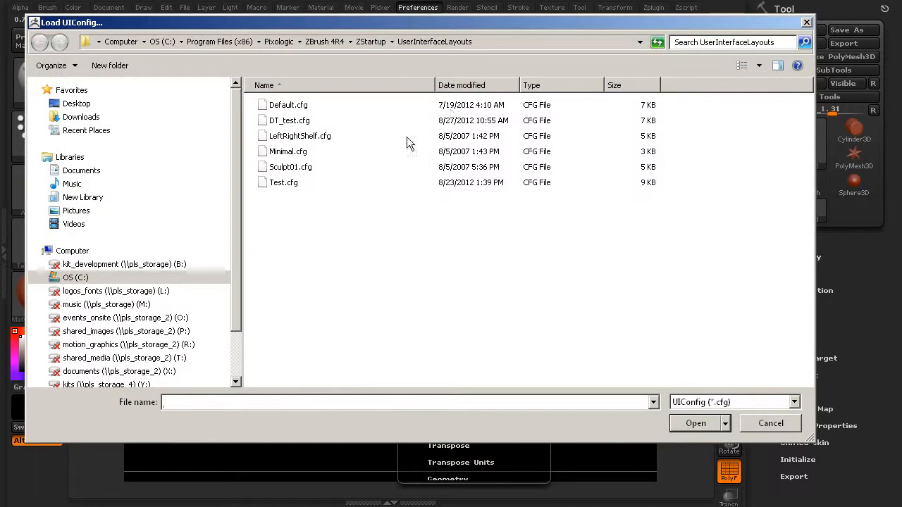
click(290, 121)
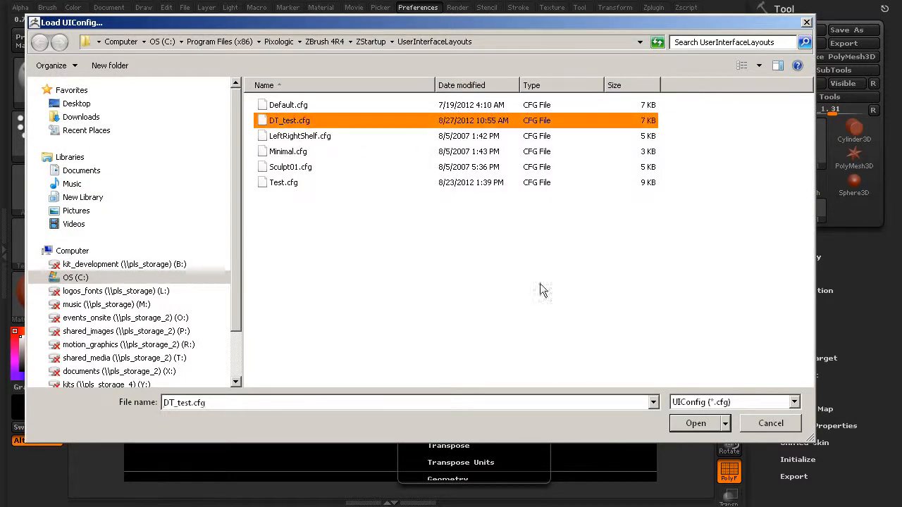
click(696, 426)
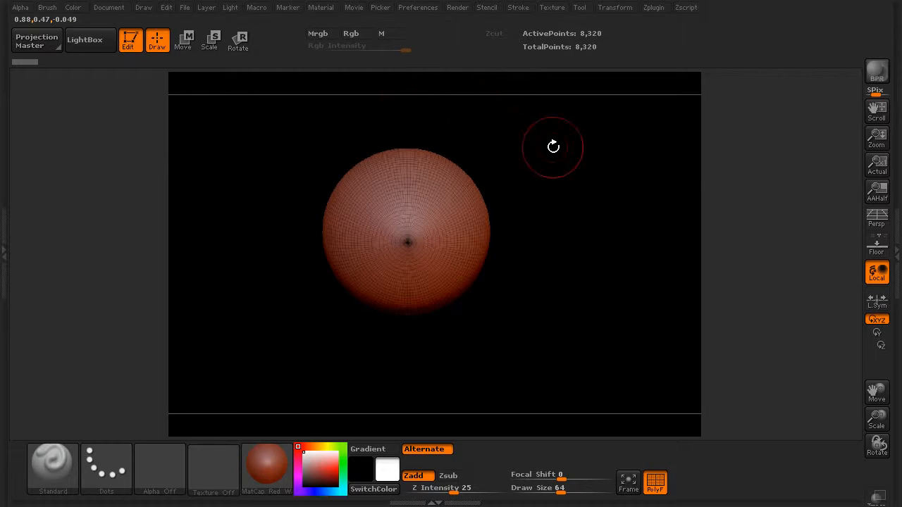
Turn interface customization on and switch it back off, leaving the loaded layout as it is.
click(427, 9)
click(439, 54)
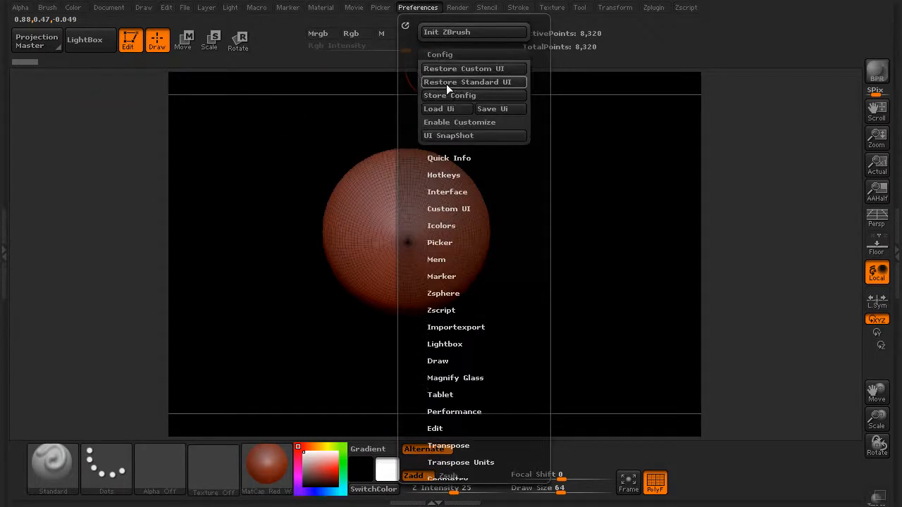
click(448, 52)
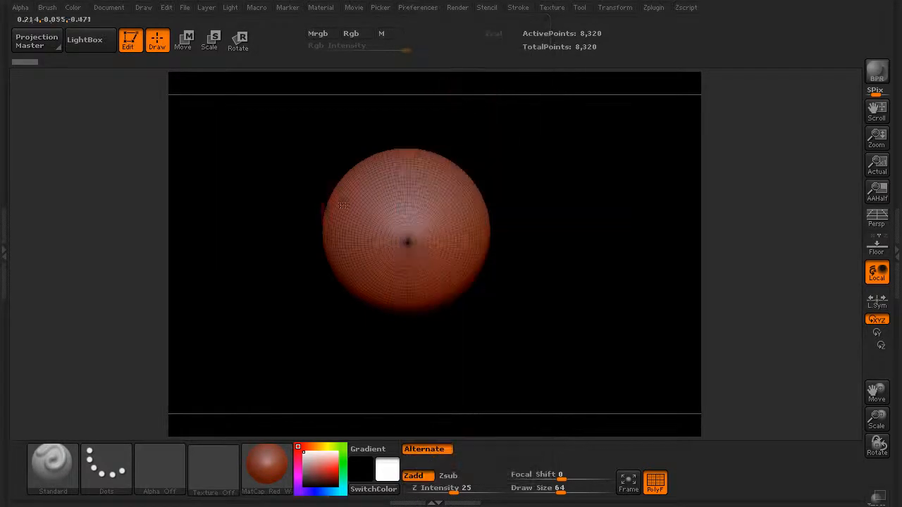
click(418, 8)
click(439, 54)
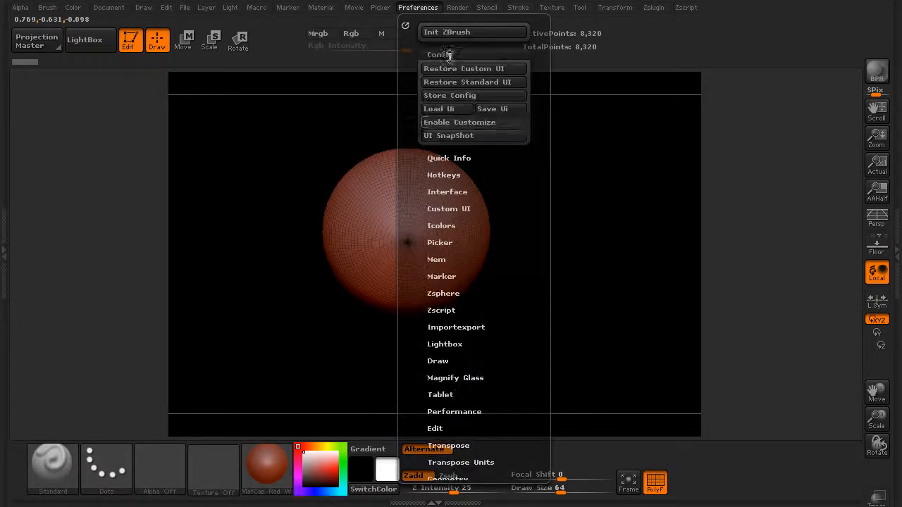
click(480, 121)
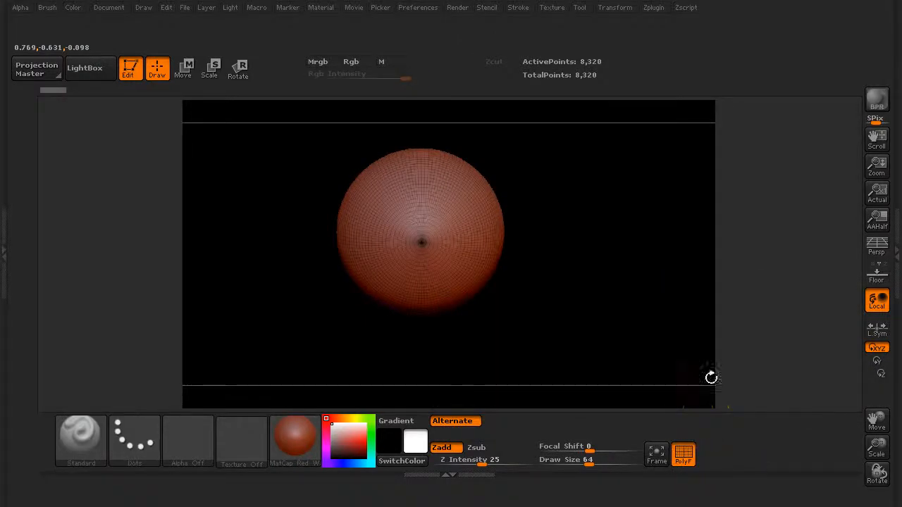
click(418, 8)
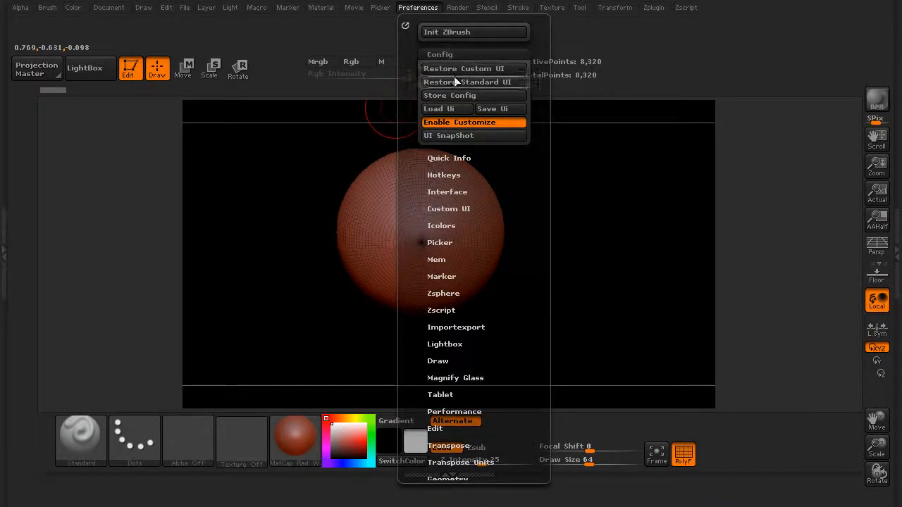
click(459, 122)
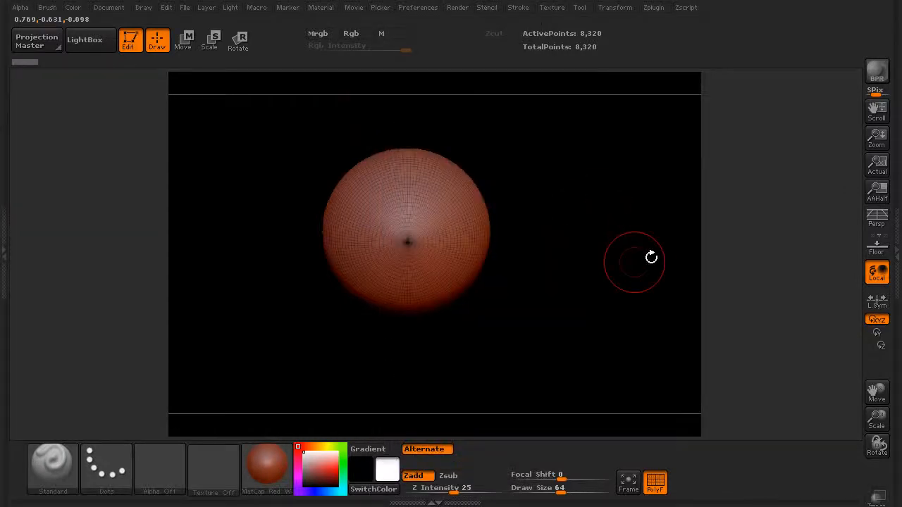